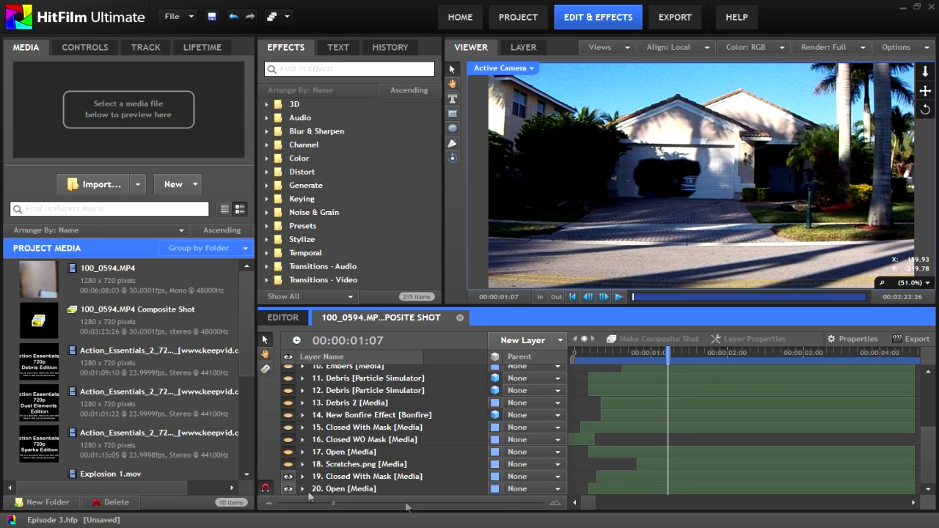
# Rewind the composite, then expand the 3D effects folder and its Fire subfolder.
pyautogui.moveTo(645, 359); pyautogui.dragTo(595, 359)
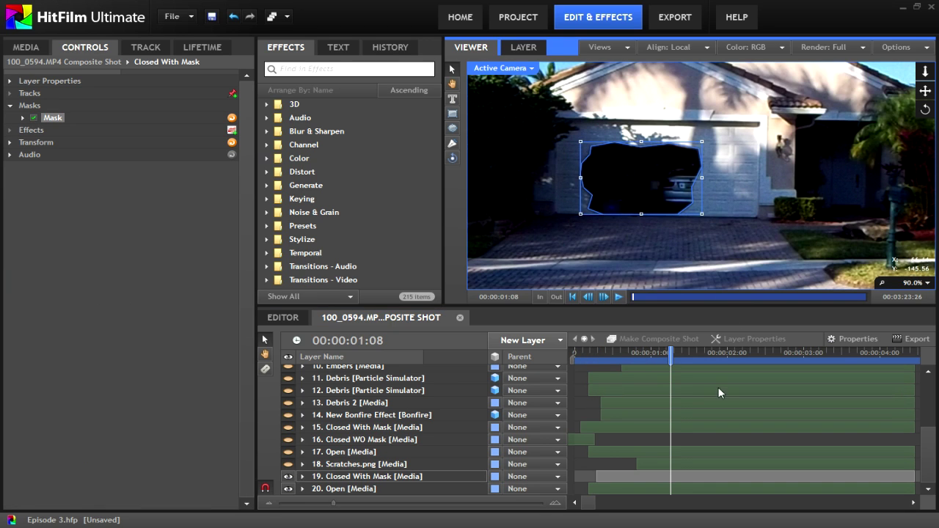
pyautogui.click(672, 439)
pyautogui.scroll(-2, 663, 235)
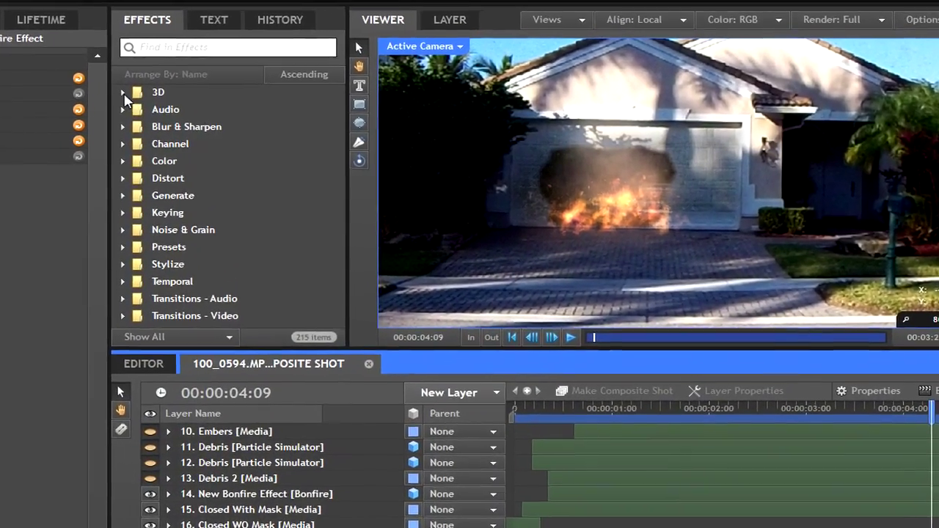
pyautogui.click(168, 96)
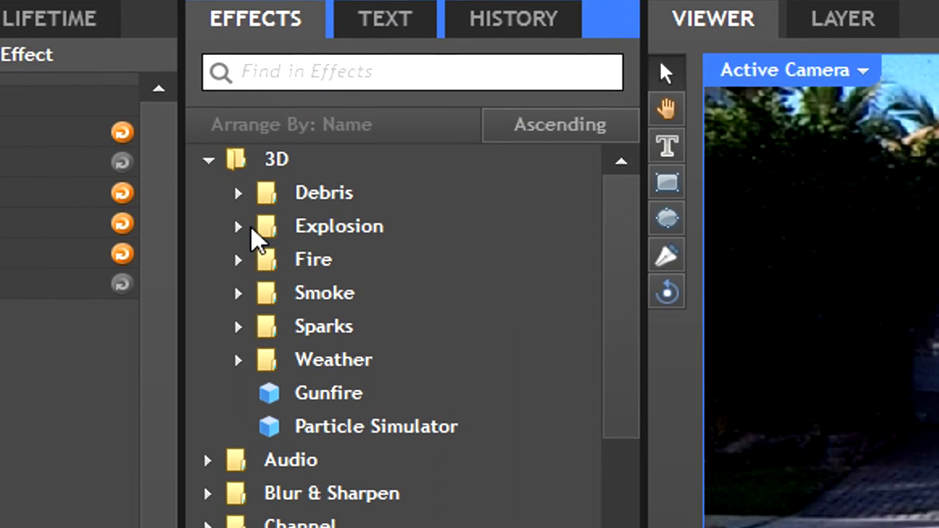
pyautogui.click(241, 262)
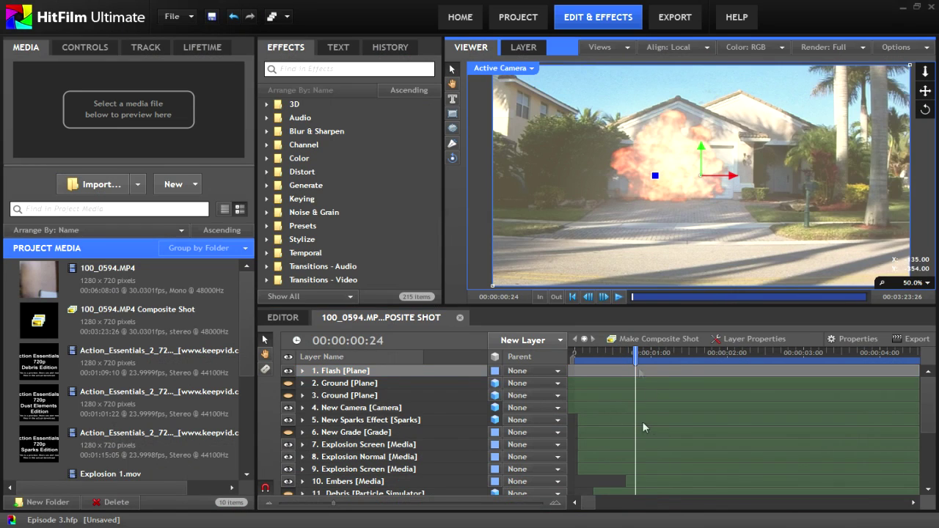
# Check the Flash plane's properties: 1280×720 with a pale cream colour, closing without changes.
pyautogui.click(645, 423)
pyautogui.click(371, 372)
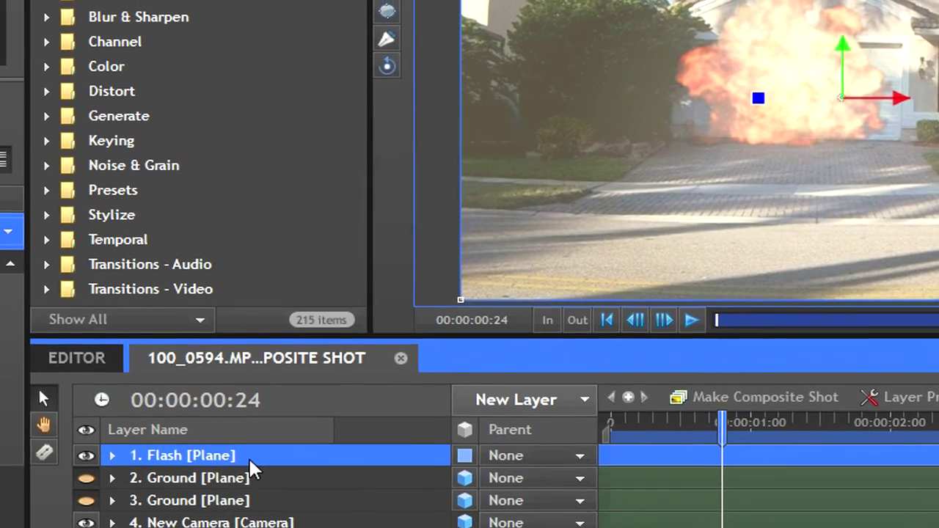
pyautogui.rightClick(251, 459)
pyautogui.click(330, 443)
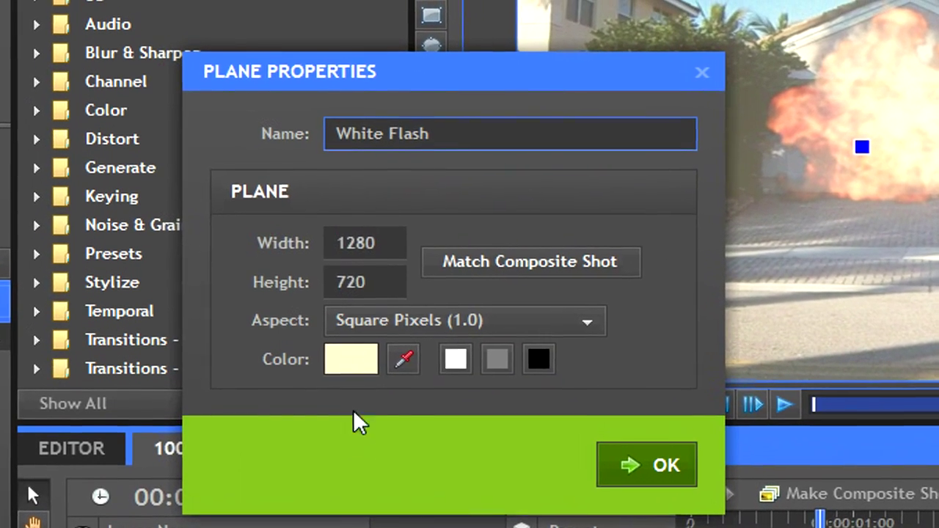
pyautogui.click(349, 360)
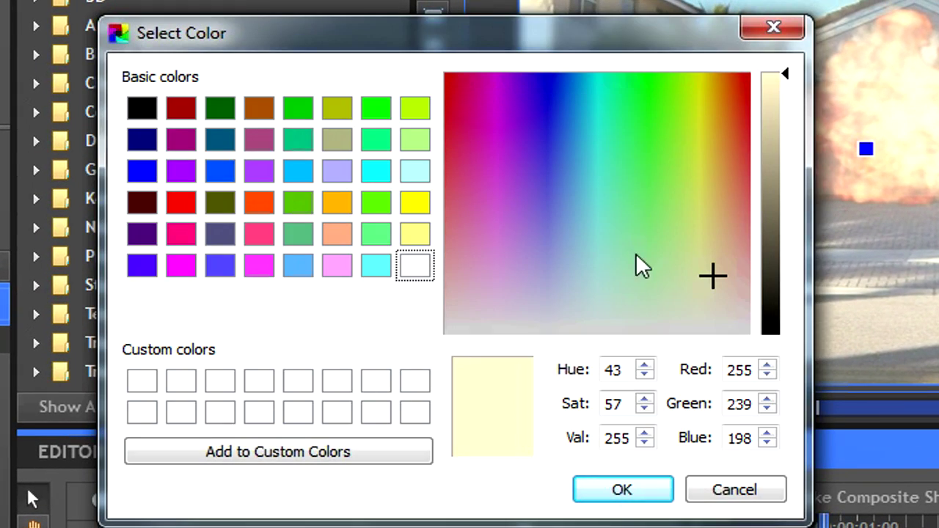
pyautogui.click(637, 491)
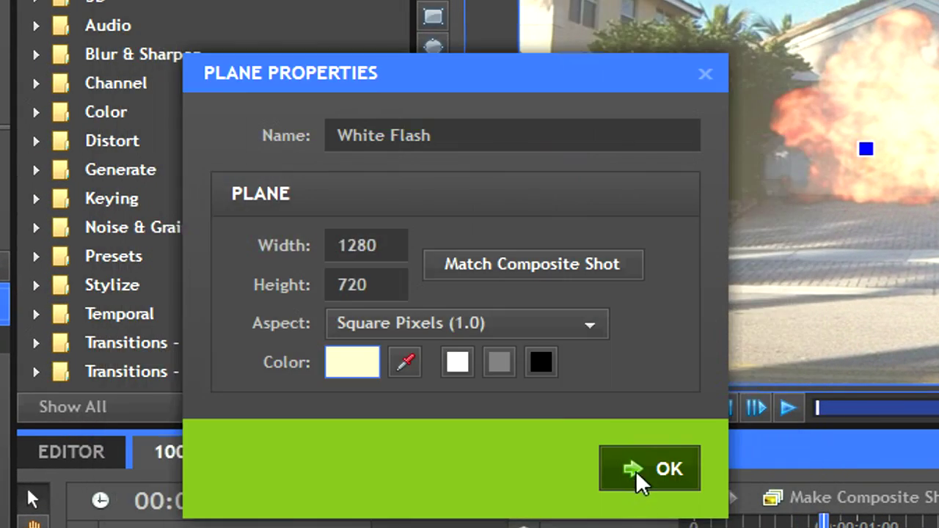
pyautogui.click(635, 470)
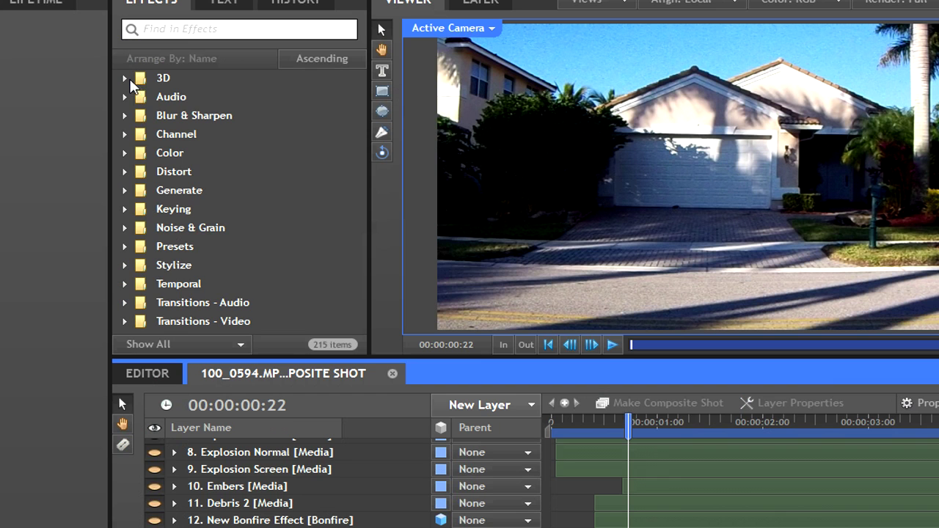
# Add a Particle Simulator from the 3D effects to the timeline and preview the burst.
pyautogui.click(129, 79)
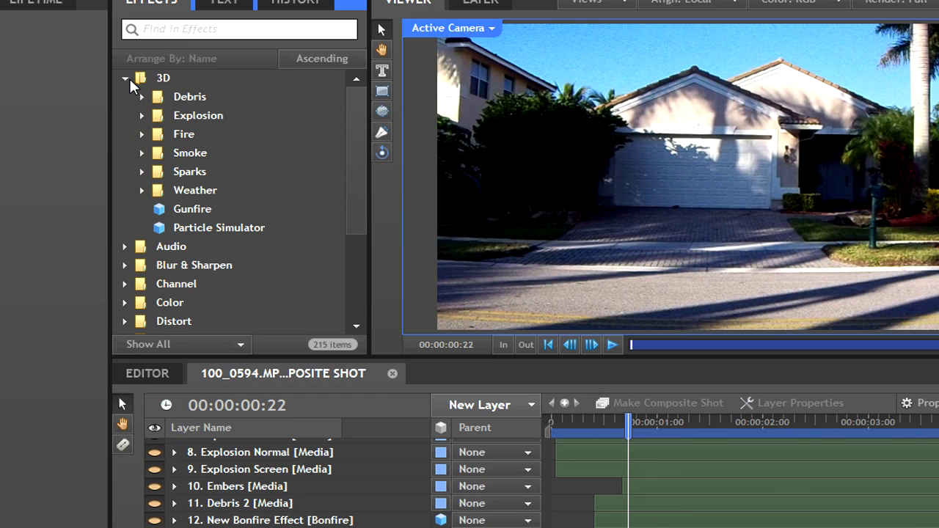
pyautogui.moveTo(233, 227); pyautogui.dragTo(279, 505)
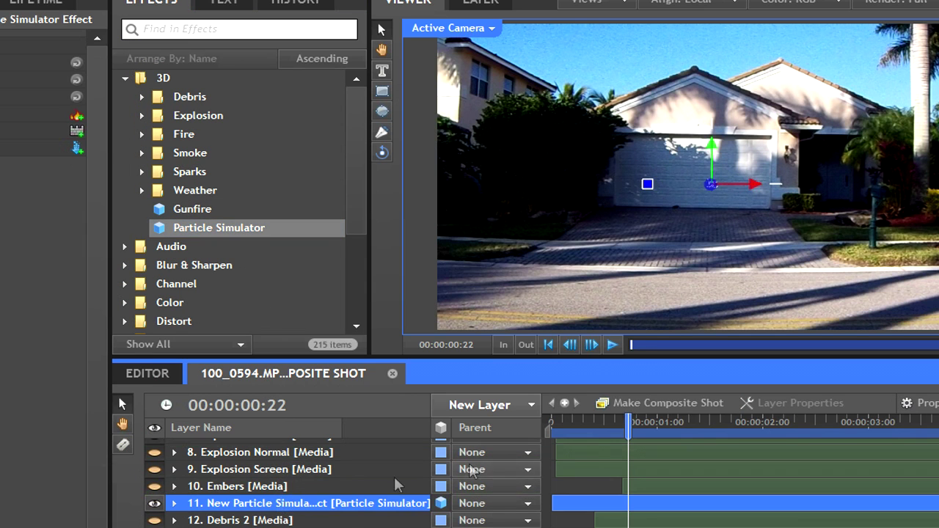
pyautogui.click(588, 436)
pyautogui.moveTo(587, 436); pyautogui.dragTo(569, 413)
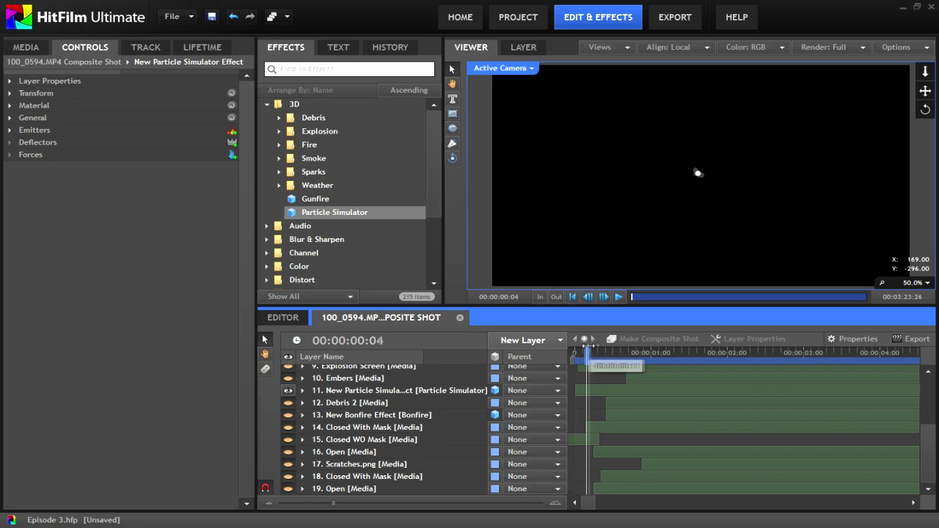
pyautogui.moveTo(585, 345); pyautogui.dragTo(819, 358)
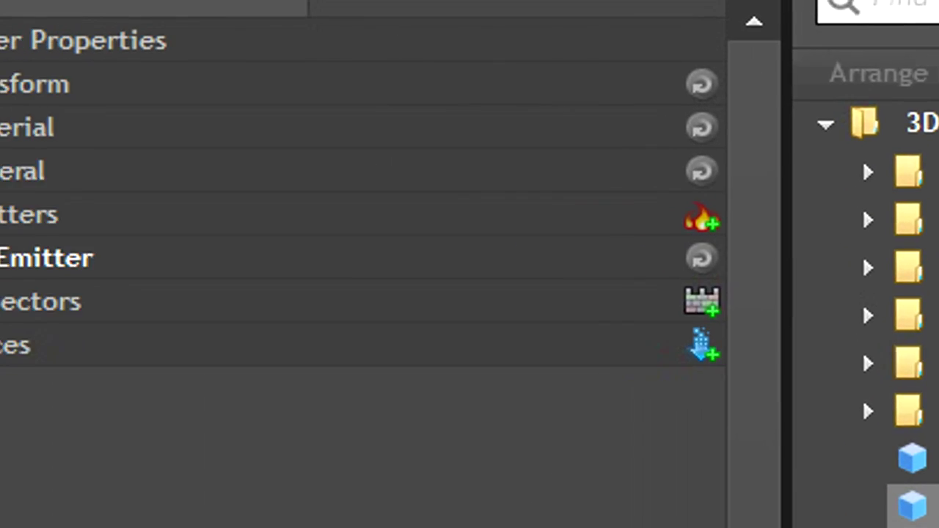
# Expand Emitter > Particle System > Appearance and browse for particle texture images.
pyautogui.click(2, 258)
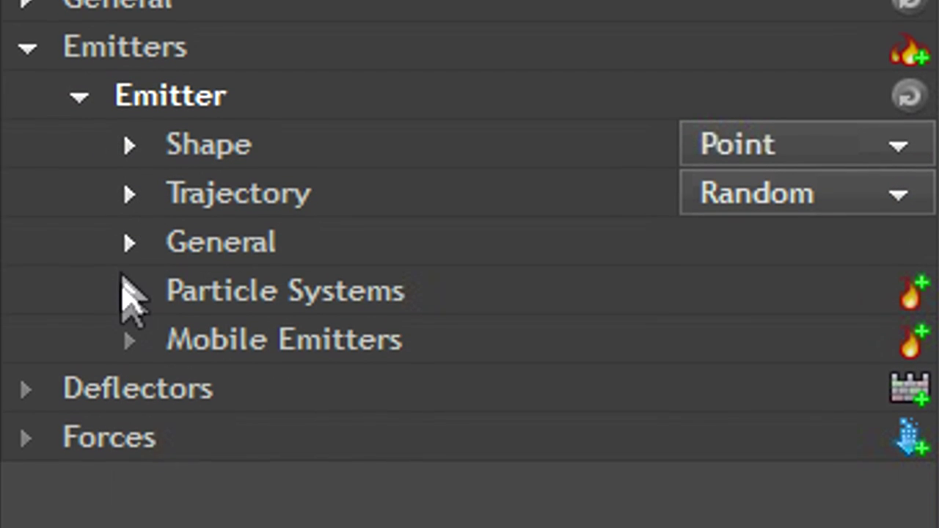
pyautogui.click(125, 290)
pyautogui.click(181, 342)
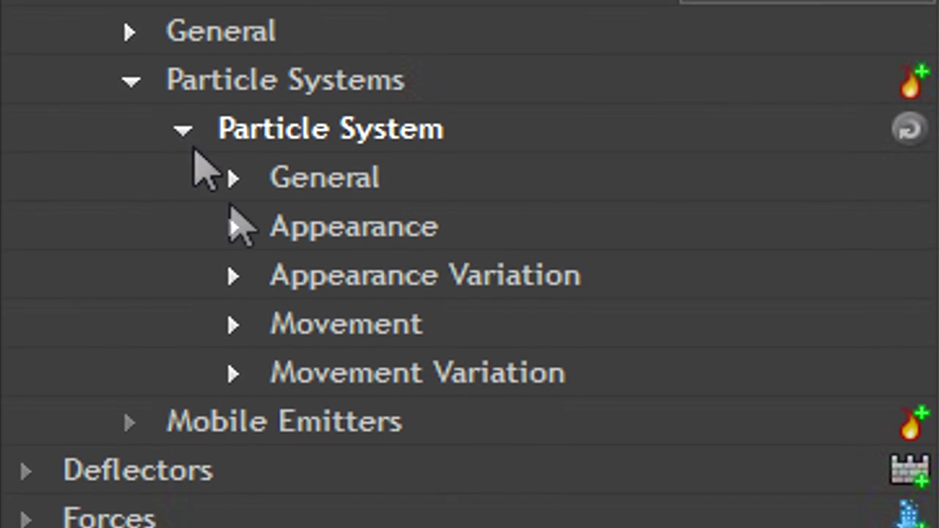
pyautogui.click(233, 226)
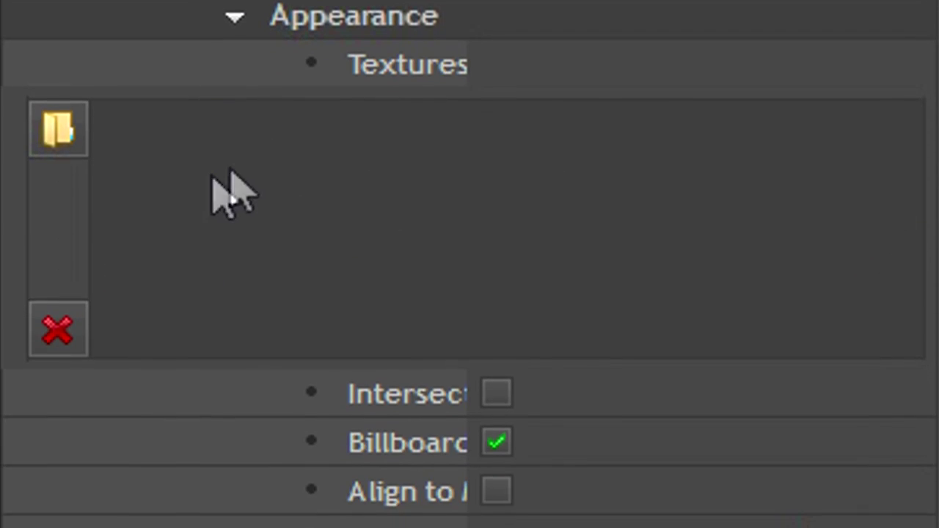
pyautogui.click(63, 127)
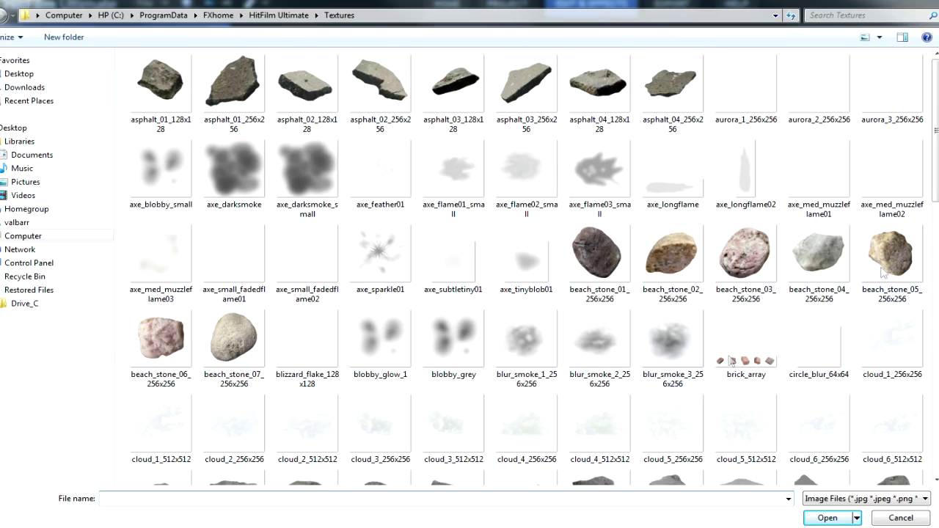
# Use the asphalt_02 to asphalt_04 128x128 images as particle textures and preview the rock debris.
pyautogui.scroll(-3, 924, 253)
pyautogui.scroll(-15, 924, 254)
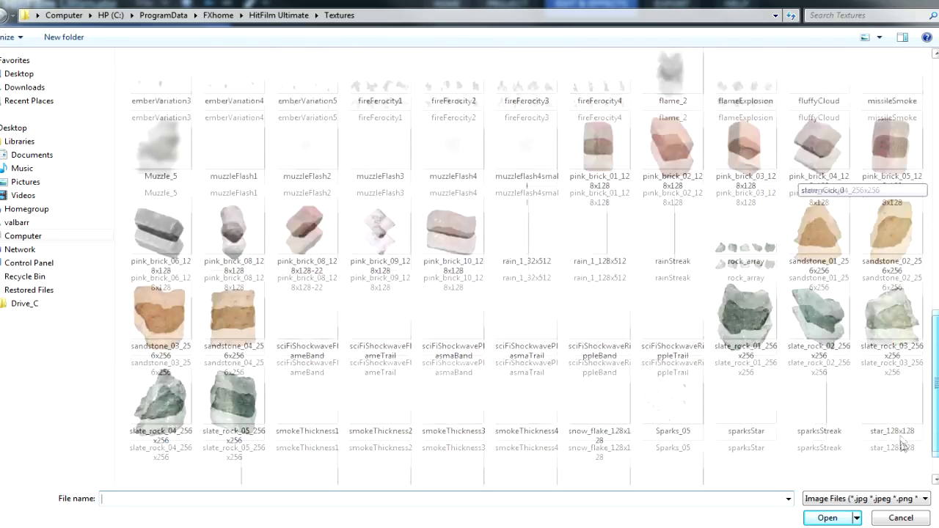
pyautogui.scroll(20, 924, 254)
pyautogui.click(307, 84)
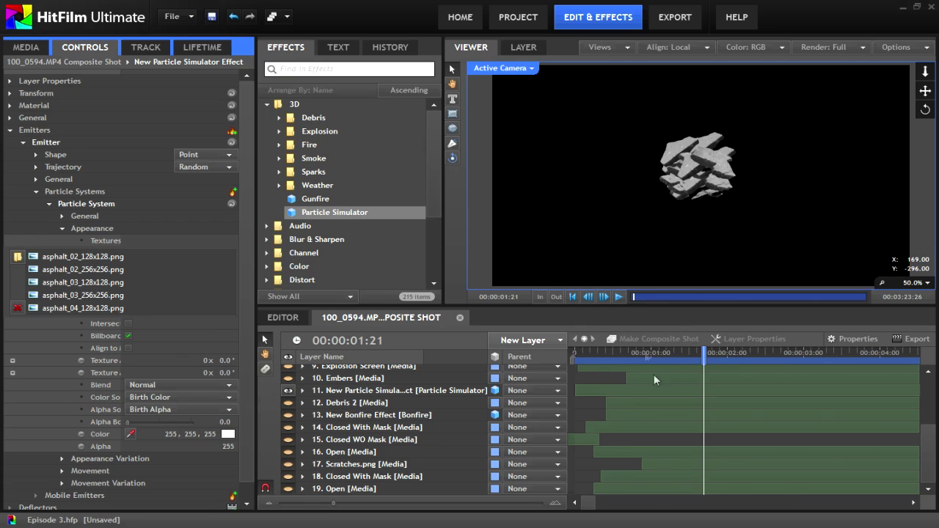
pyautogui.moveTo(703, 352); pyautogui.dragTo(633, 367)
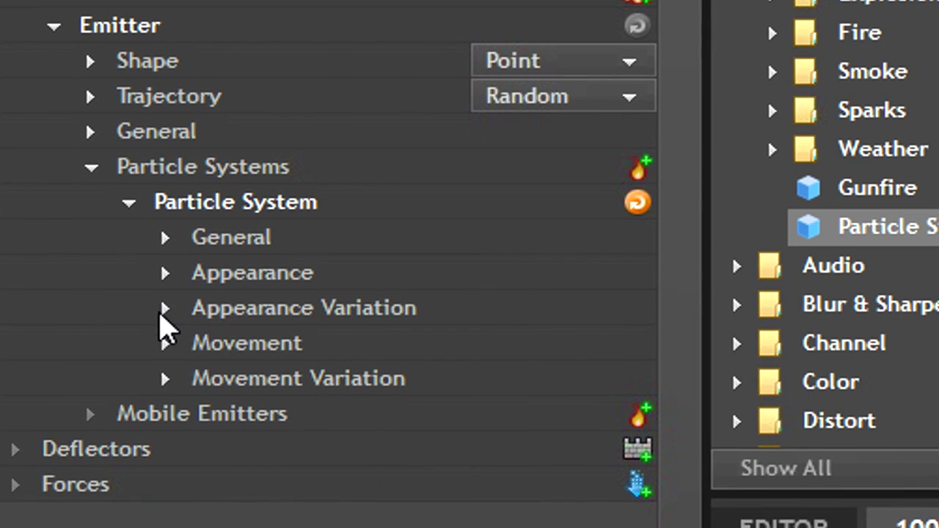
# Lengthen the particle Life under Movement to 16.5 seconds.
pyautogui.click(63, 470)
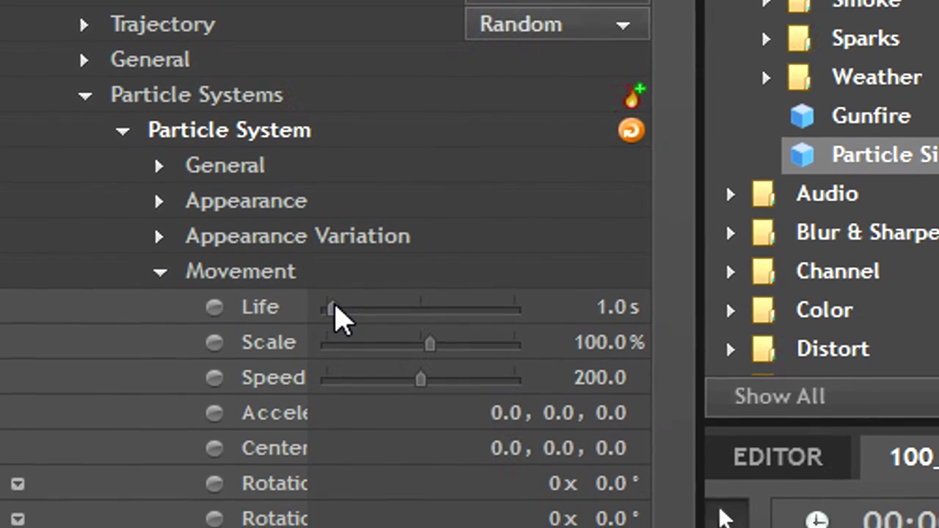
pyautogui.click(432, 345)
pyautogui.moveTo(427, 276); pyautogui.dragTo(433, 276)
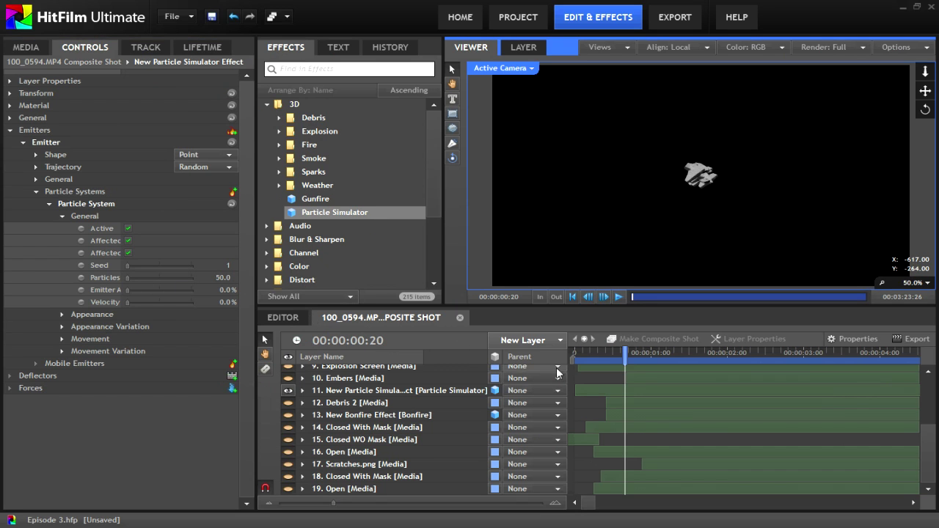
# Set Particles to 75, keyframe it down to 0, play it back, and show the house footage.
pyautogui.click(611, 356)
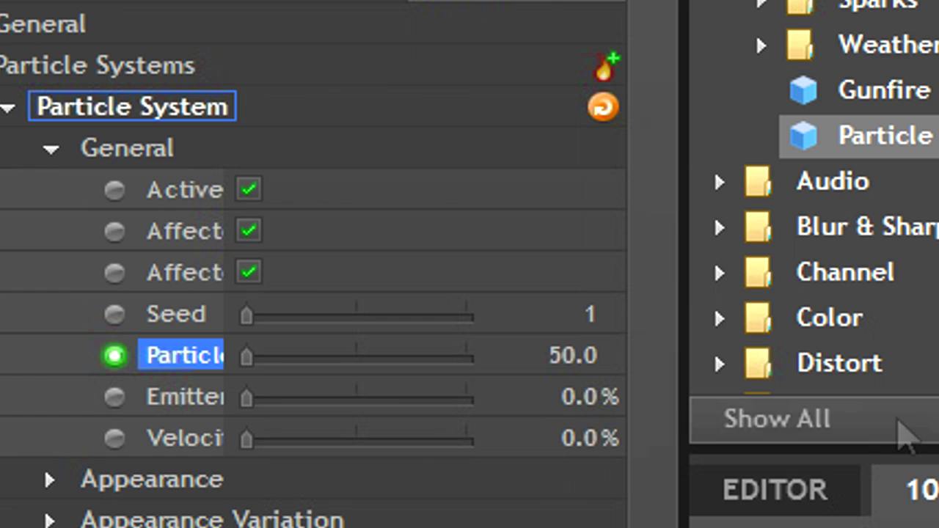
pyautogui.click(592, 357)
pyautogui.write('75')
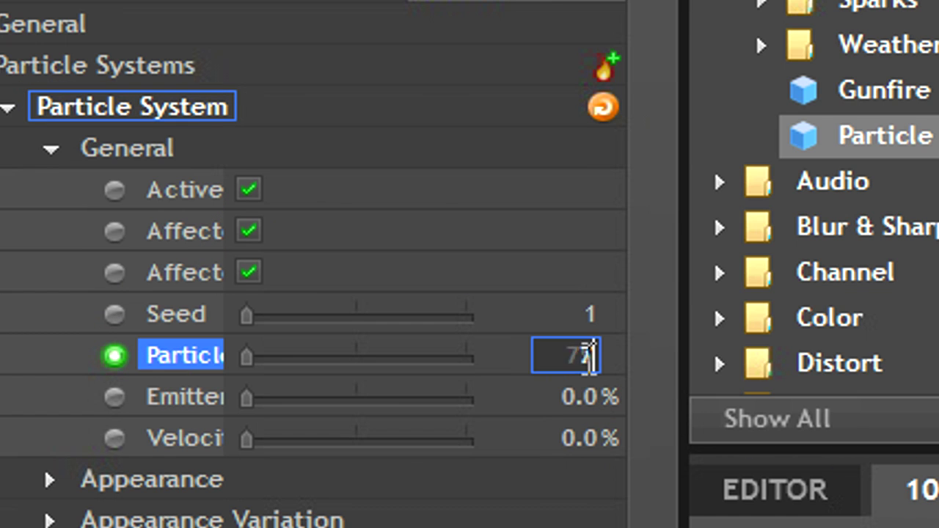
pyautogui.press('Return')
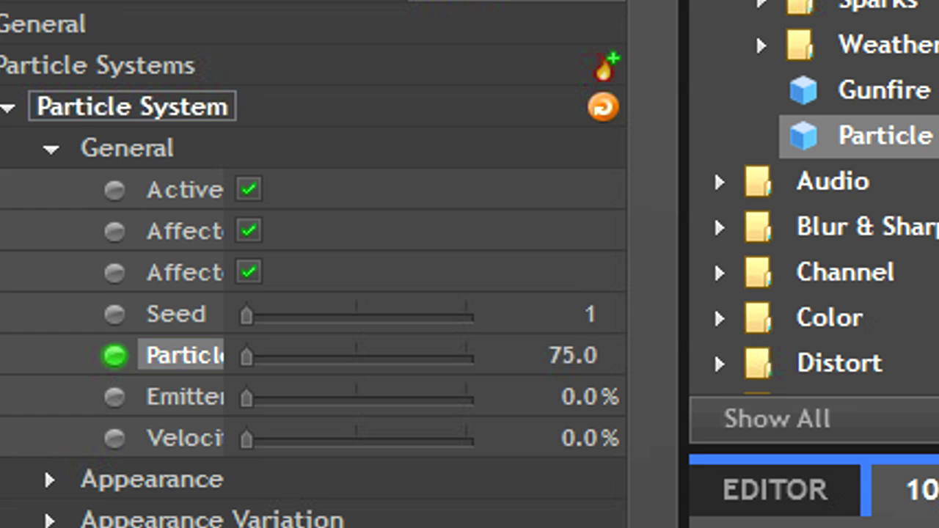
pyautogui.click(614, 358)
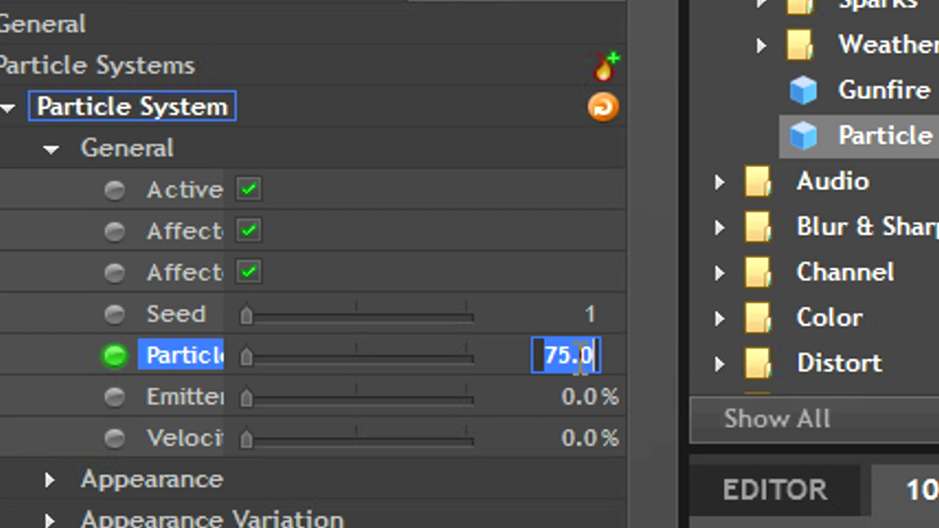
pyautogui.write('0')
pyautogui.press('Return')
pyautogui.hotkey('ctrl', 'z')
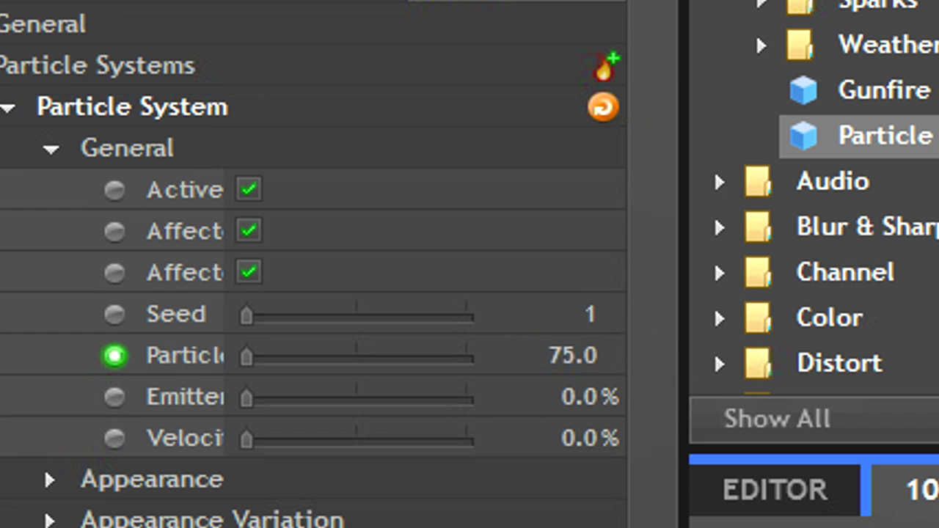
pyautogui.press('space')
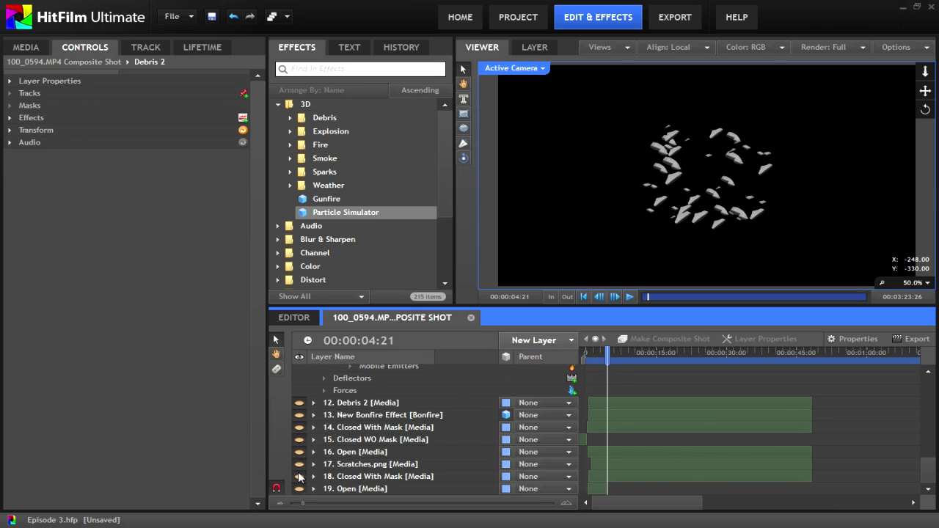
pyautogui.click(299, 477)
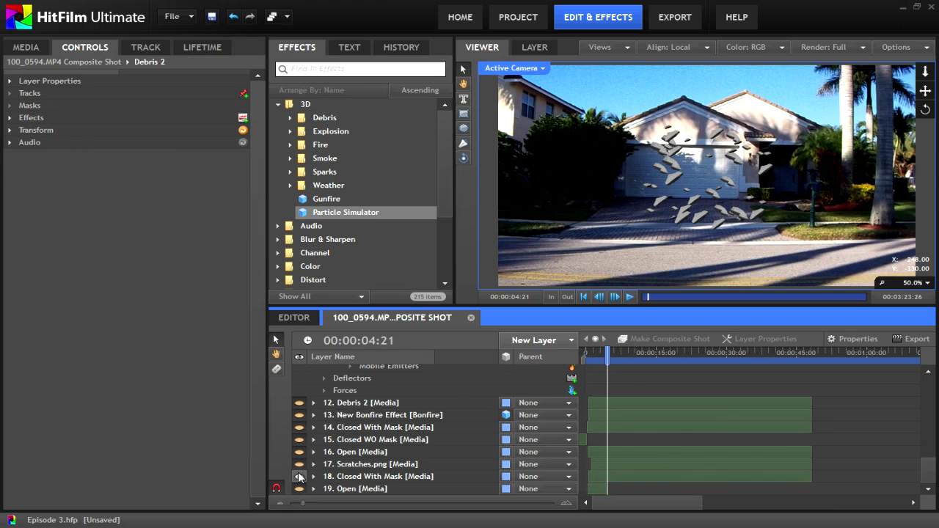
# Add a new Direction force to the particle simulator and preview the particle motion.
pyautogui.moveTo(607, 357); pyautogui.dragTo(588, 358)
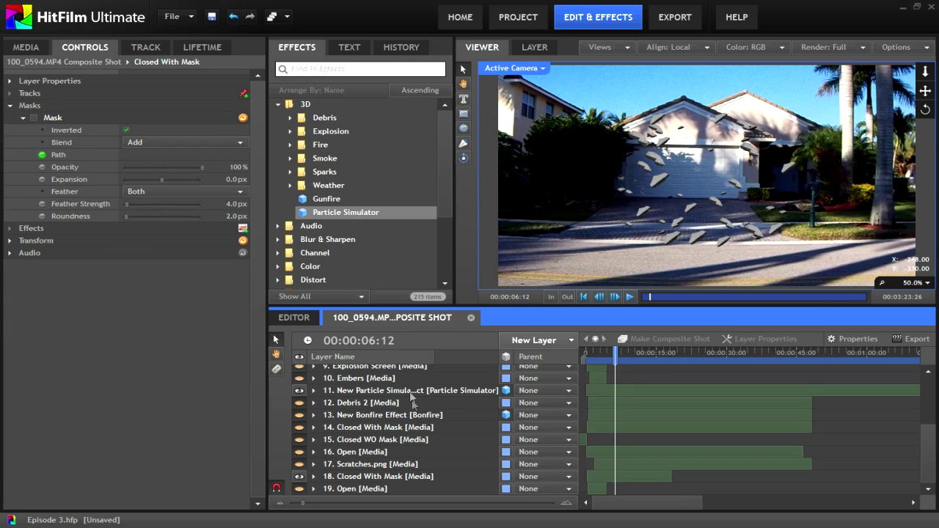
pyautogui.click(413, 391)
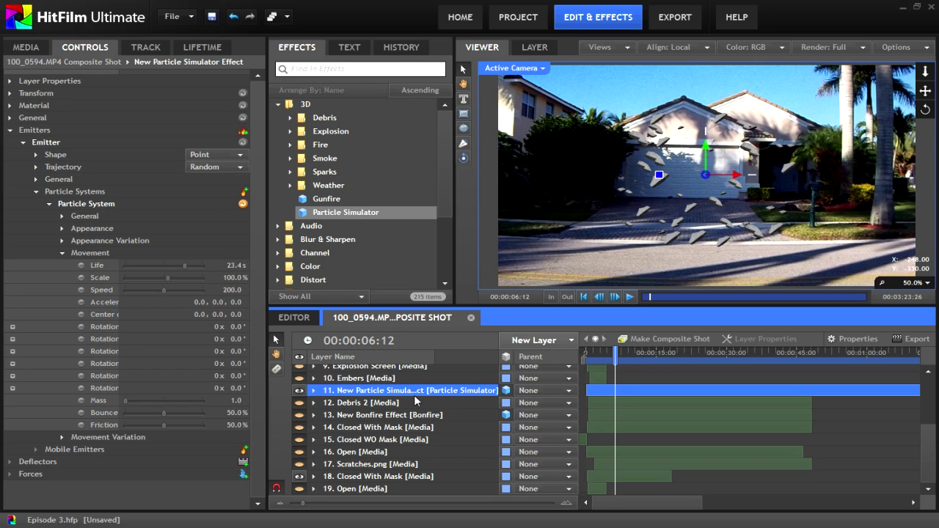
pyautogui.click(49, 204)
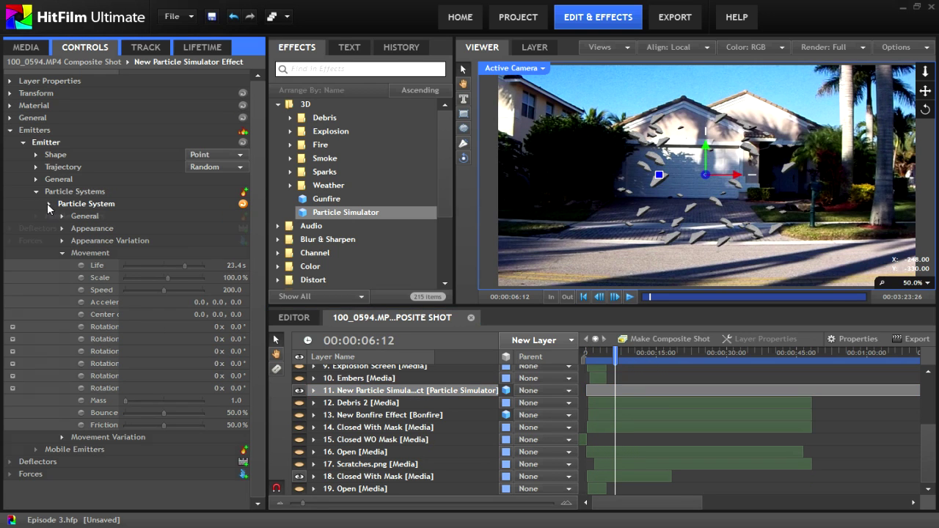
pyautogui.click(36, 193)
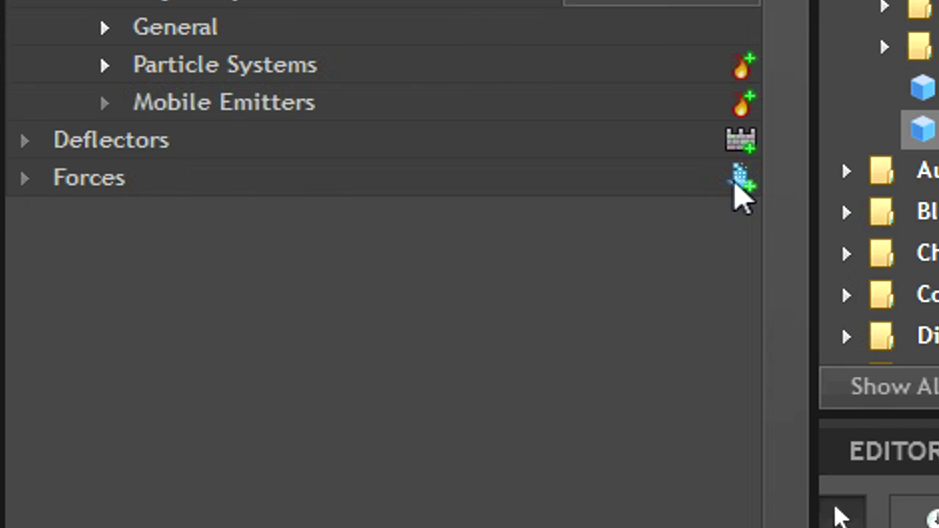
pyautogui.click(738, 181)
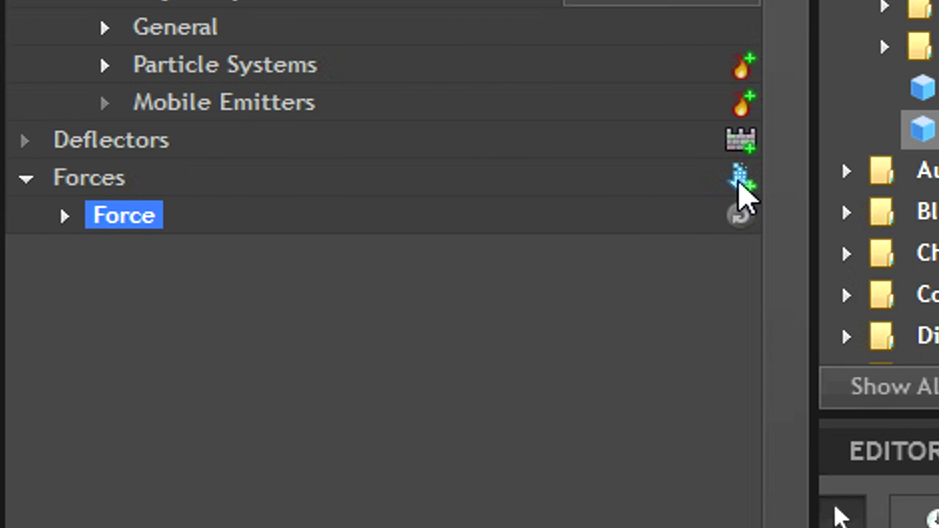
pyautogui.click(836, 508)
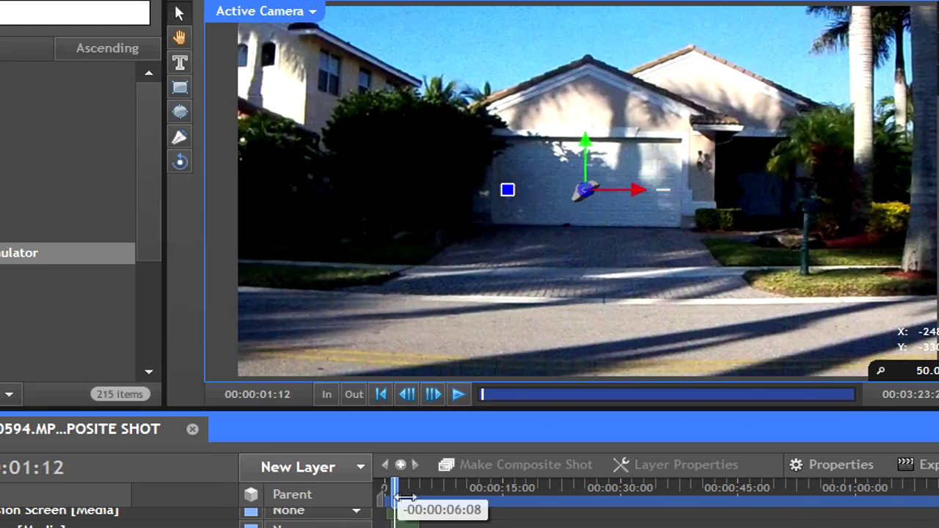
pyautogui.moveTo(403, 497)
pyautogui.mouseDown()
pyautogui.moveTo(415, 497)
pyautogui.moveTo(395, 498)
pyautogui.mouseUp()
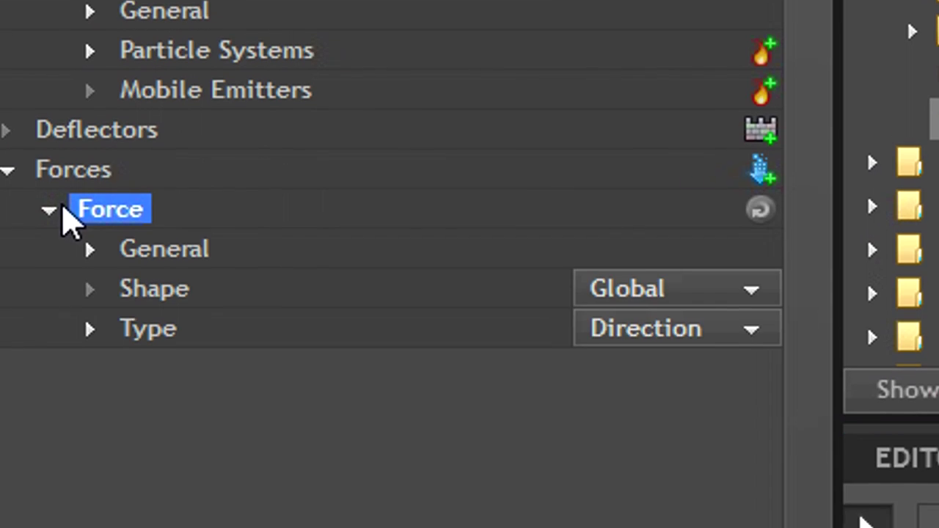
# Set the force's Strength to 2.0% and go back to the start of the shot.
pyautogui.click(90, 330)
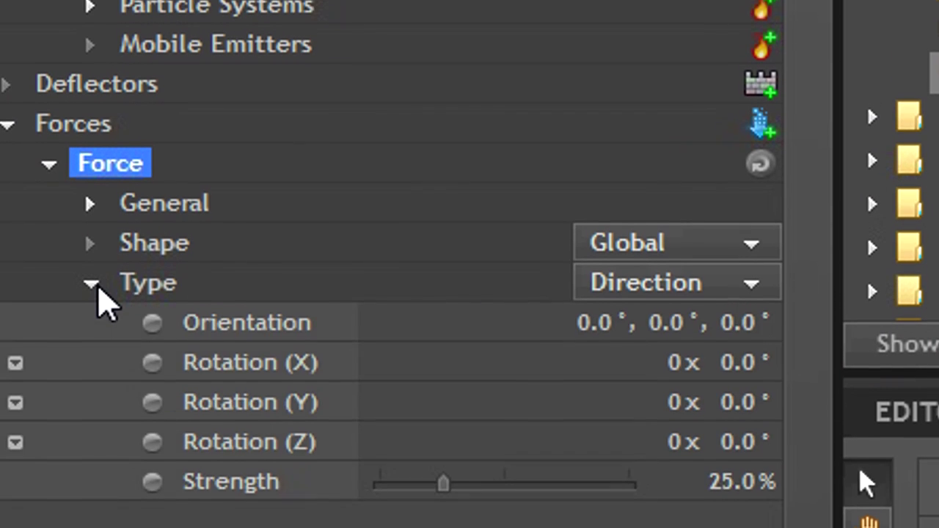
pyautogui.click(730, 482)
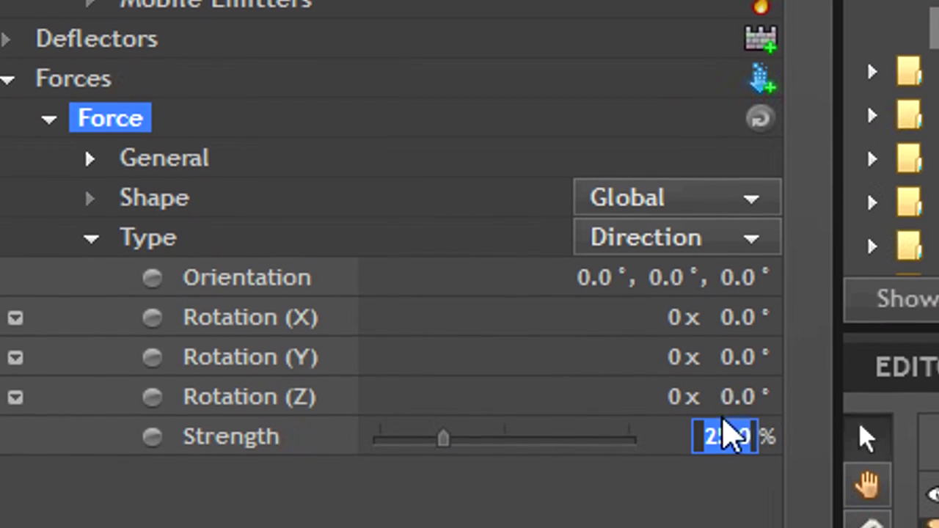
pyautogui.write('2')
pyautogui.press('Return')
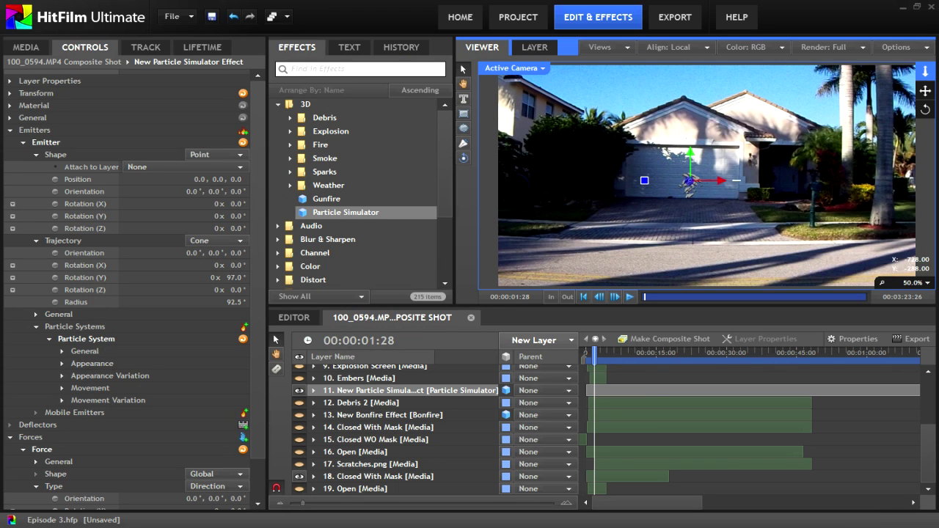
pyautogui.moveTo(594, 377); pyautogui.dragTo(575, 382)
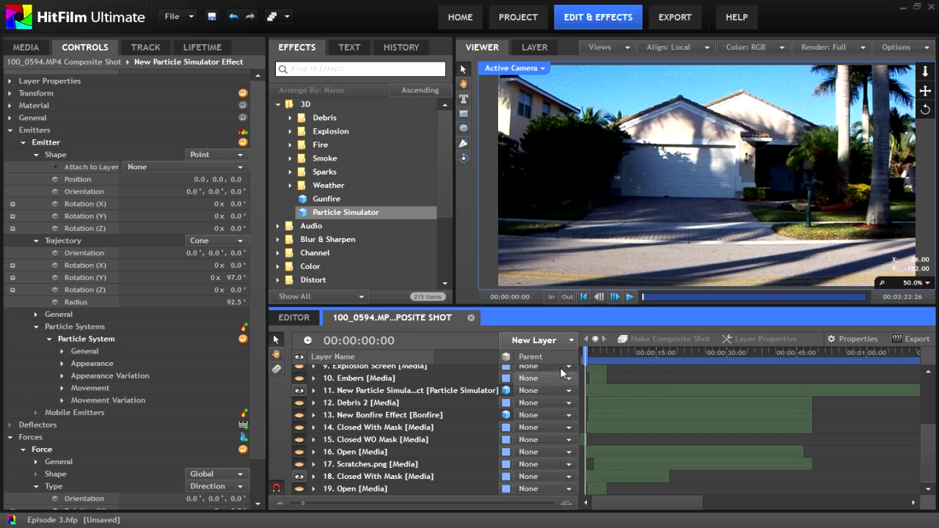
# Create a new white plane layer, New Plane 3.
pyautogui.click(539, 340)
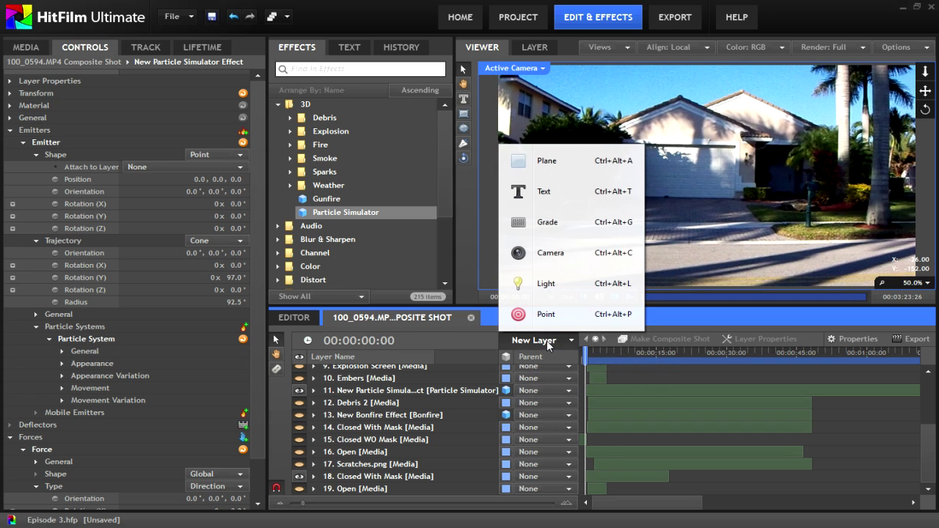
pyautogui.click(561, 168)
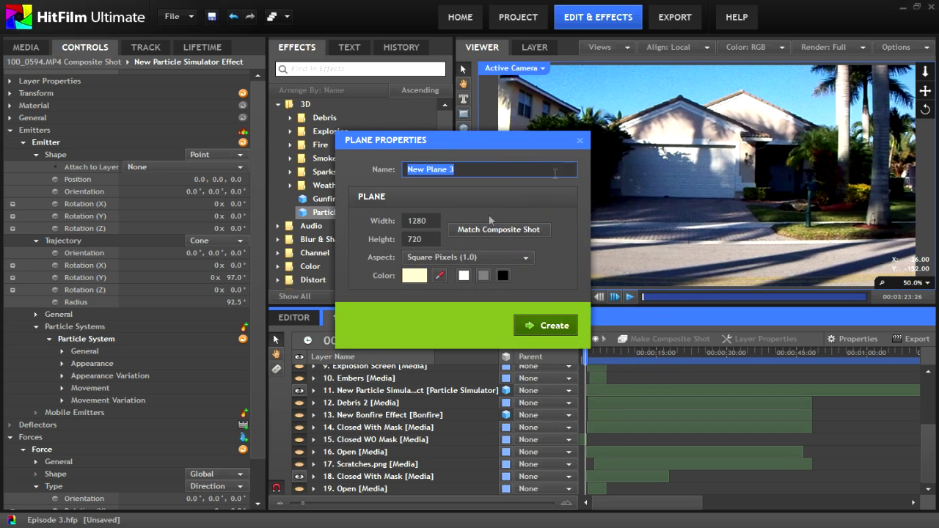
pyautogui.click(415, 273)
pyautogui.click(577, 337)
pyautogui.click(551, 323)
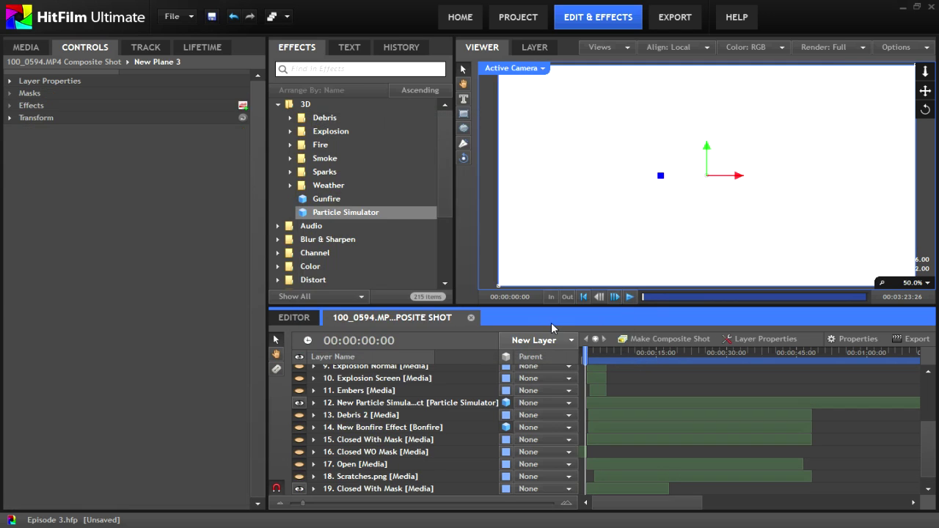
# Make New Plane 3 a 3D plane, scaled about 718.7%×811.8% and lowered onto the driveway.
pyautogui.scroll(-2, 723, 197)
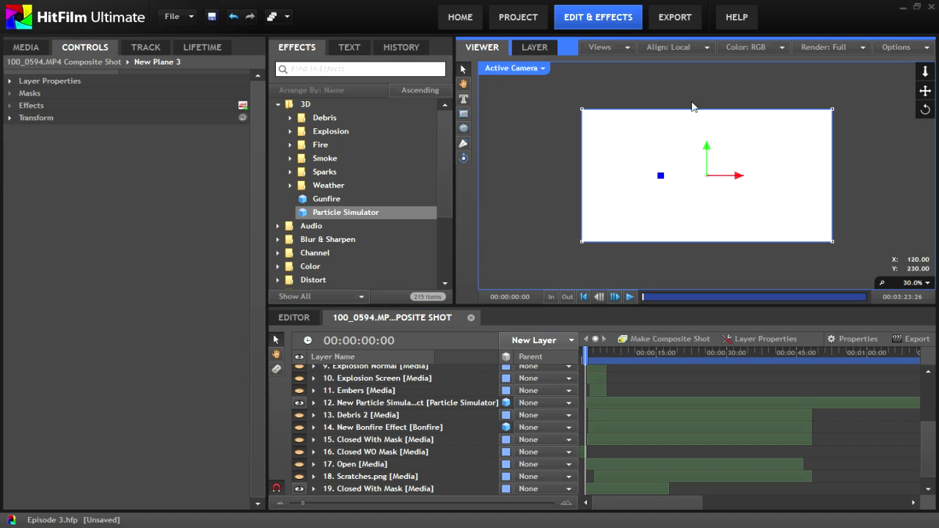
pyautogui.click(507, 416)
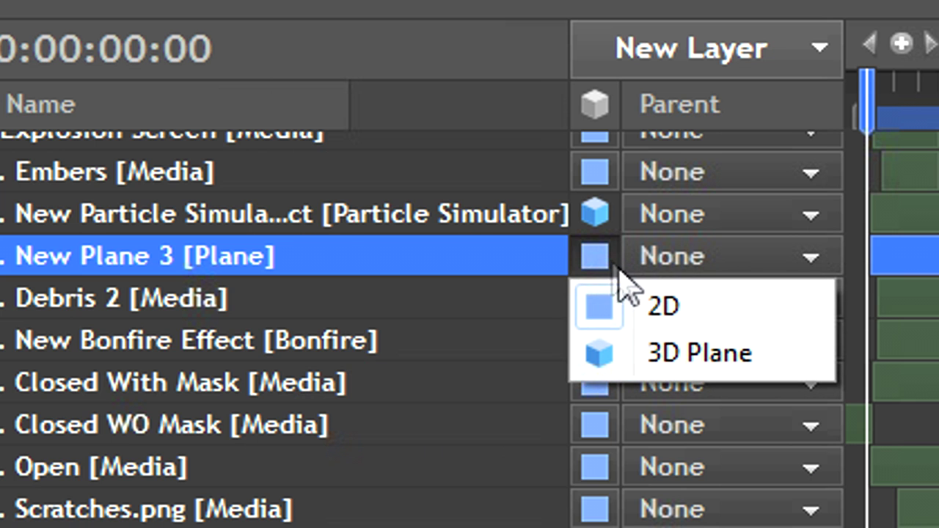
pyautogui.click(656, 354)
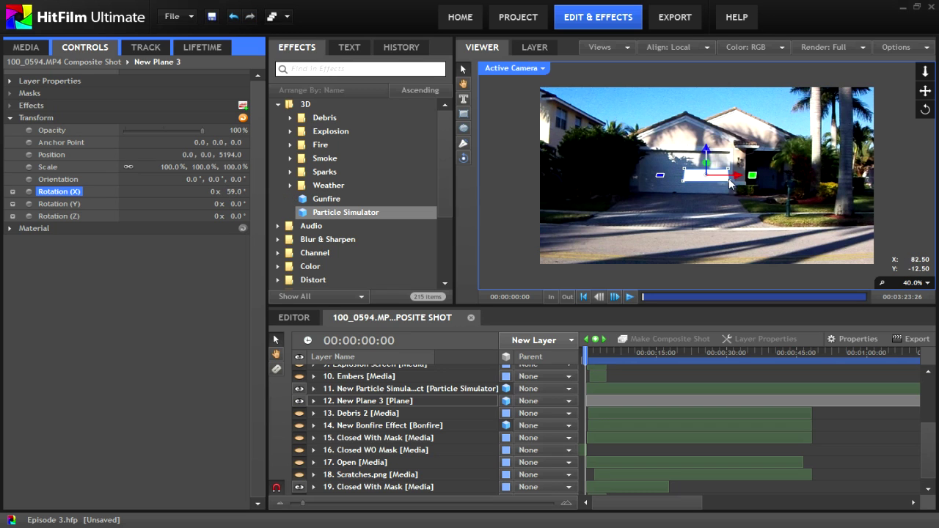
pyautogui.moveTo(732, 186); pyautogui.dragTo(868, 209)
pyautogui.moveTo(710, 153); pyautogui.dragTo(710, 209)
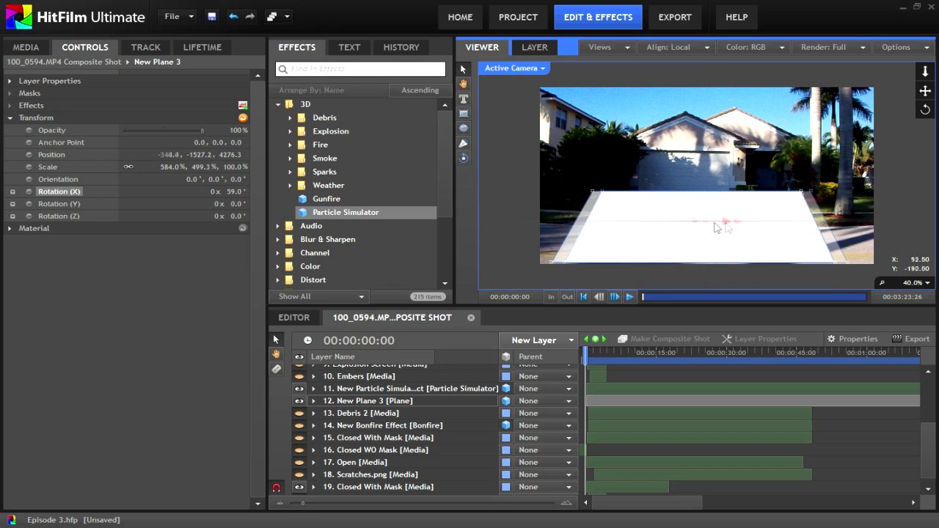
pyautogui.click(667, 381)
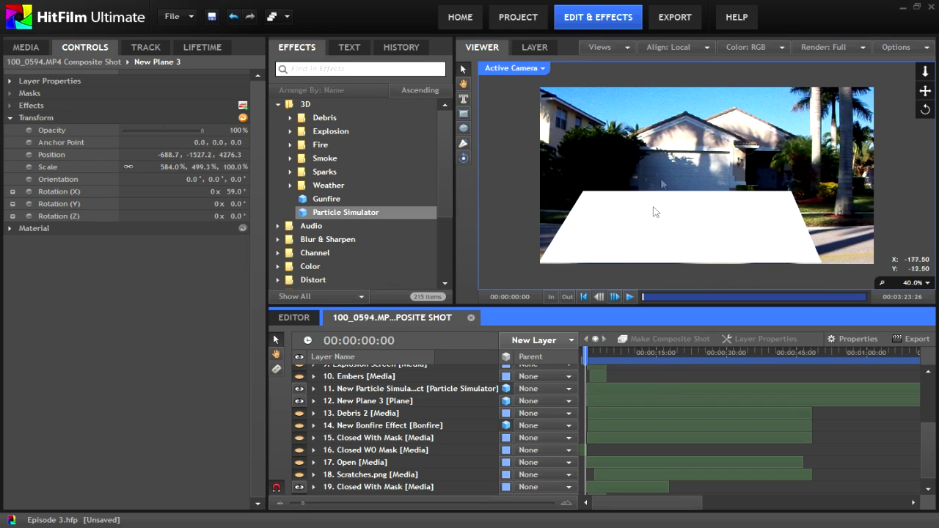
# Toggle New Plane 3's visibility a few times, leaving it hidden.
pyautogui.click(299, 401)
pyautogui.click(299, 401)
pyautogui.click(300, 401)
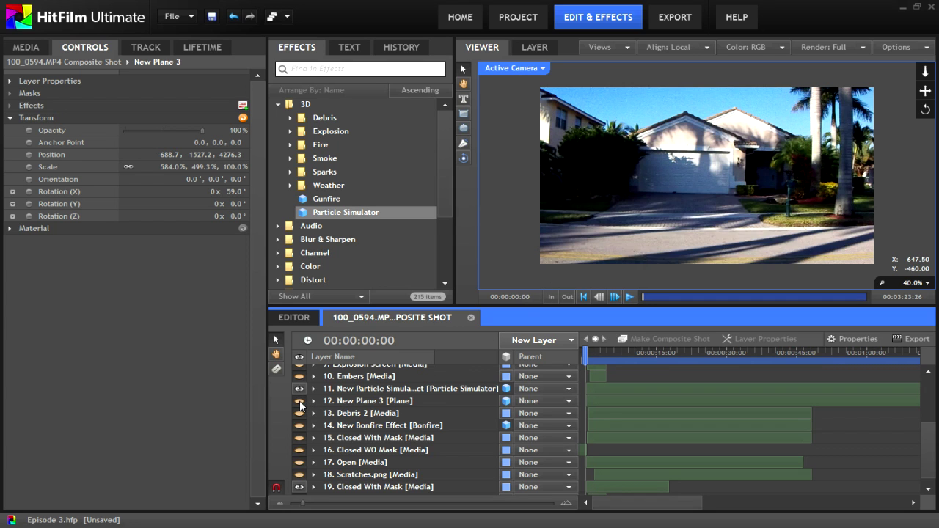
pyautogui.click(299, 401)
pyautogui.click(300, 402)
# Set the deflector Shape to Layer with New Plane 3 as Source Layer, then hide the plane.
pyautogui.click(299, 402)
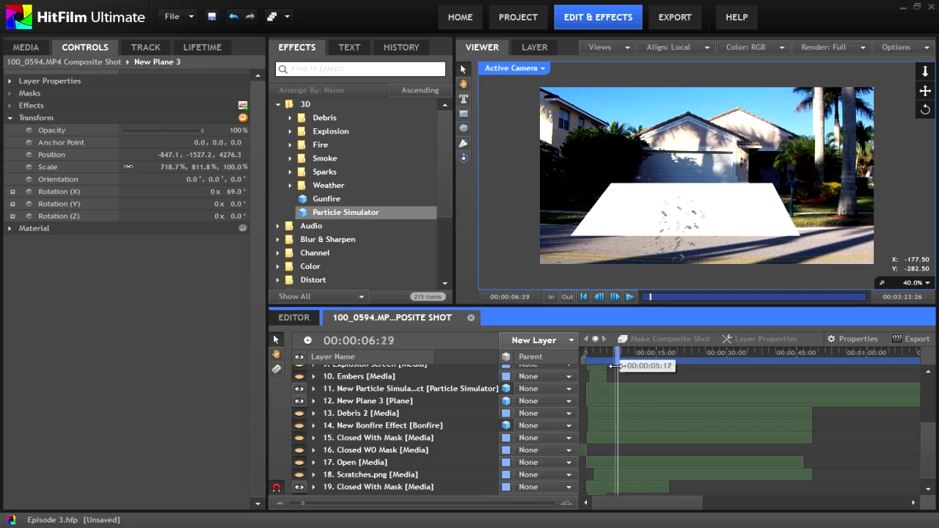
pyautogui.moveTo(595, 373); pyautogui.dragTo(621, 370)
pyautogui.click(388, 404)
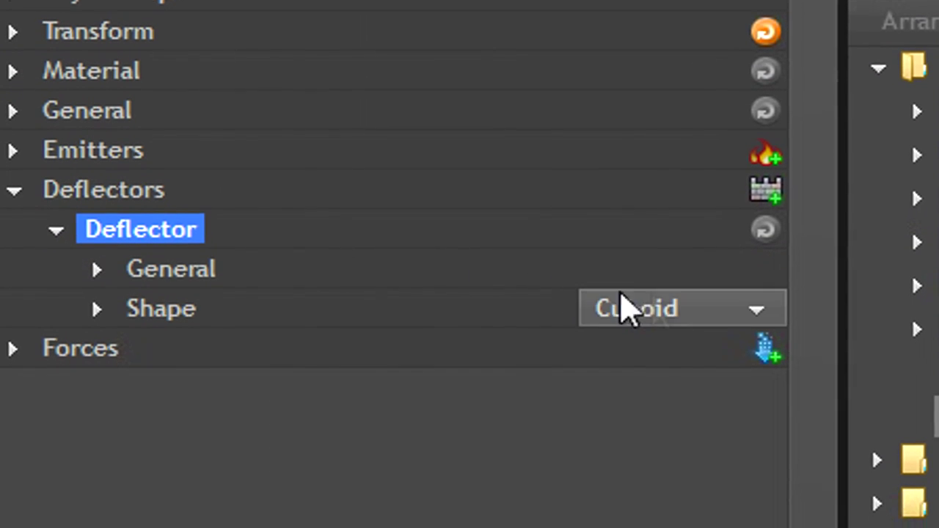
pyautogui.click(672, 296)
pyautogui.click(682, 337)
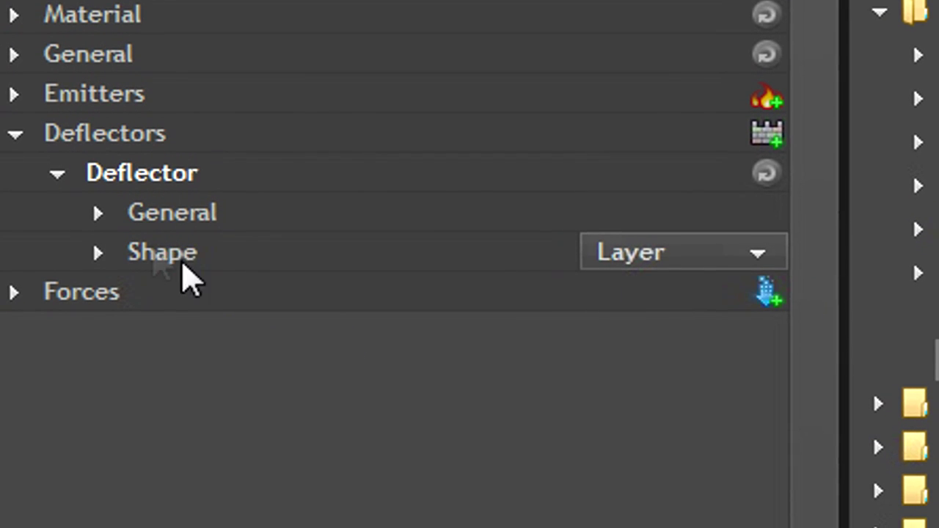
pyautogui.click(99, 238)
pyautogui.click(451, 297)
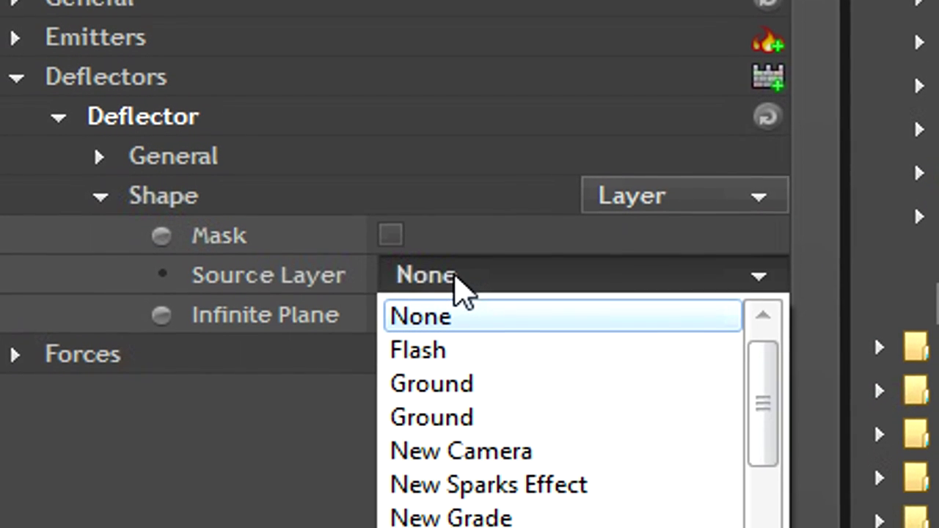
pyautogui.moveTo(770, 334); pyautogui.dragTo(767, 422)
pyautogui.click(564, 315)
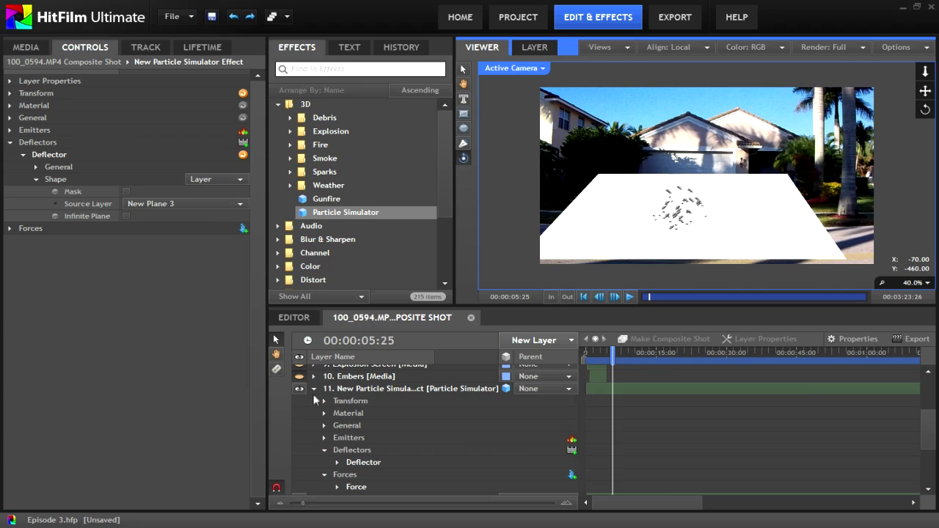
pyautogui.click(313, 388)
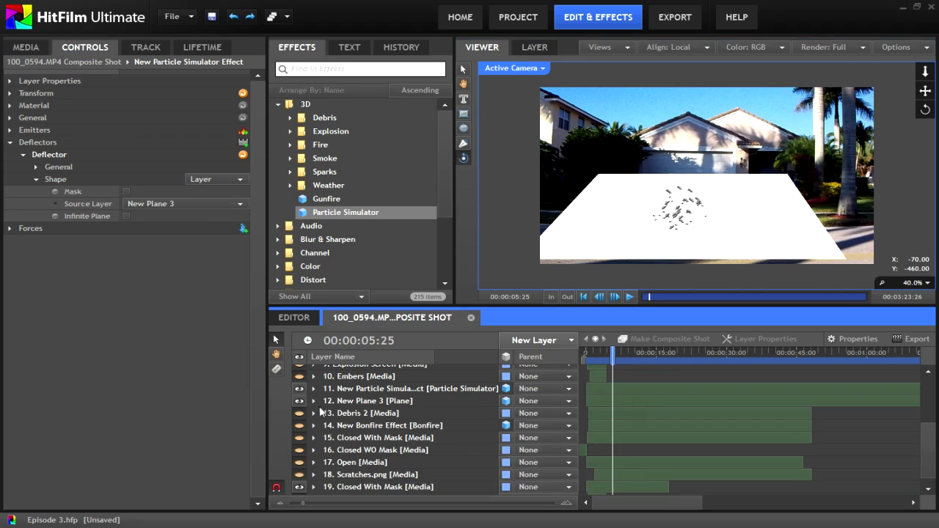
pyautogui.click(300, 400)
# Raise the debris Friction to 95% and return near the start of the shot.
pyautogui.moveTo(613, 357)
pyautogui.mouseDown()
pyautogui.moveTo(664, 361)
pyautogui.moveTo(630, 358)
pyautogui.mouseUp()
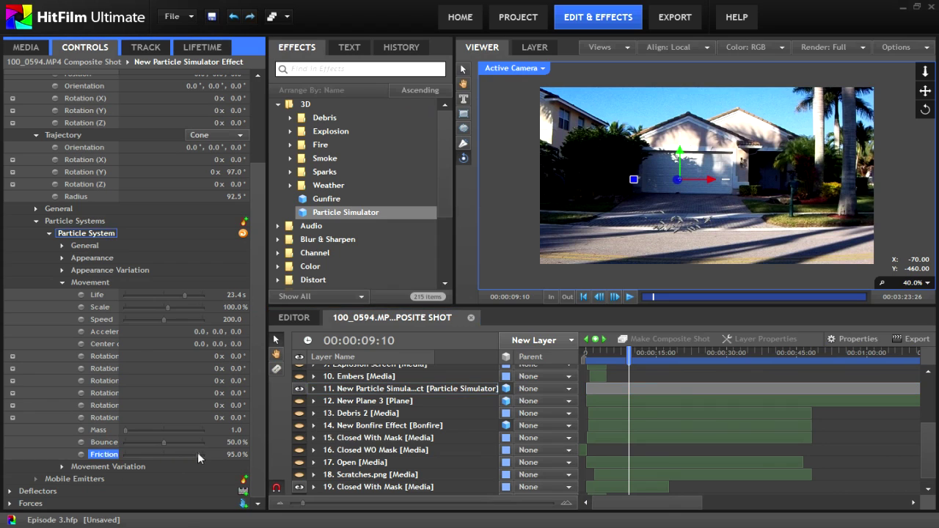
pyautogui.moveTo(448, 408); pyautogui.dragTo(454, 408)
pyautogui.click(847, 449)
pyautogui.click(595, 353)
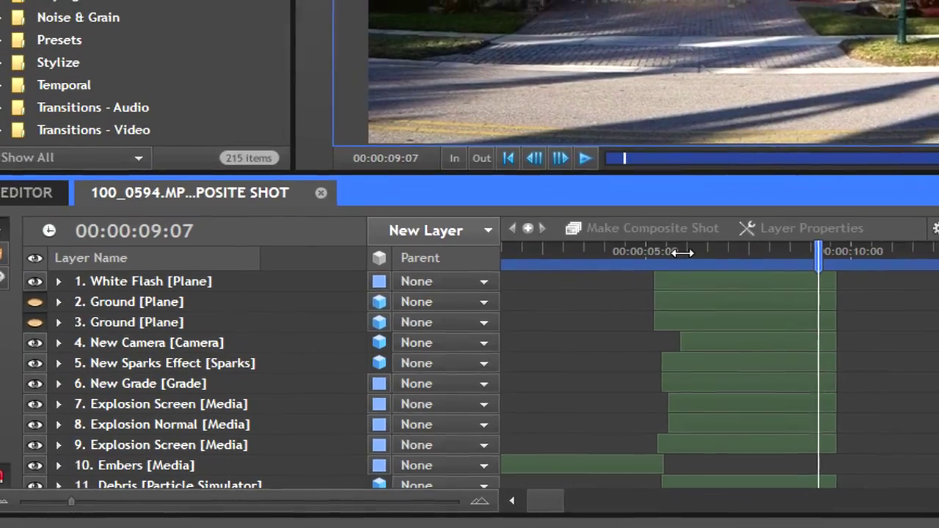
pyautogui.moveTo(683, 252); pyautogui.dragTo(693, 258)
pyautogui.moveTo(668, 297); pyautogui.dragTo(680, 298)
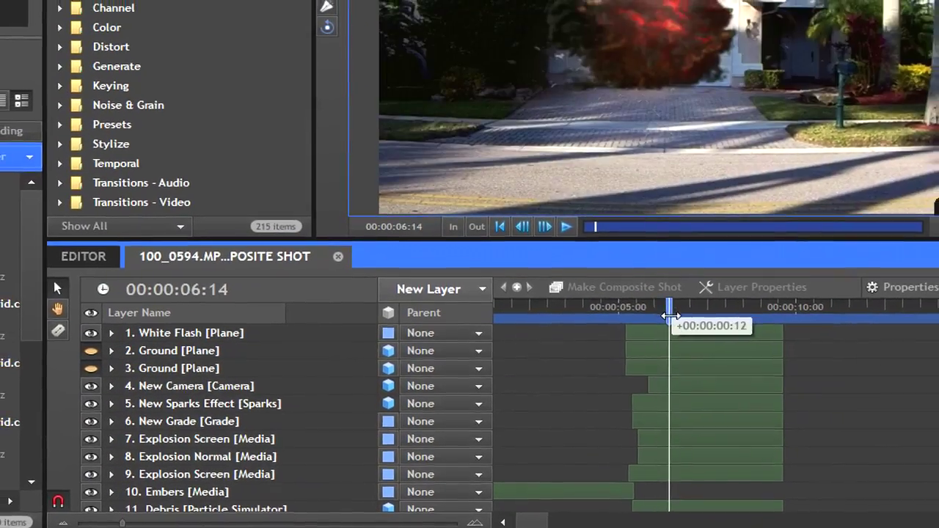